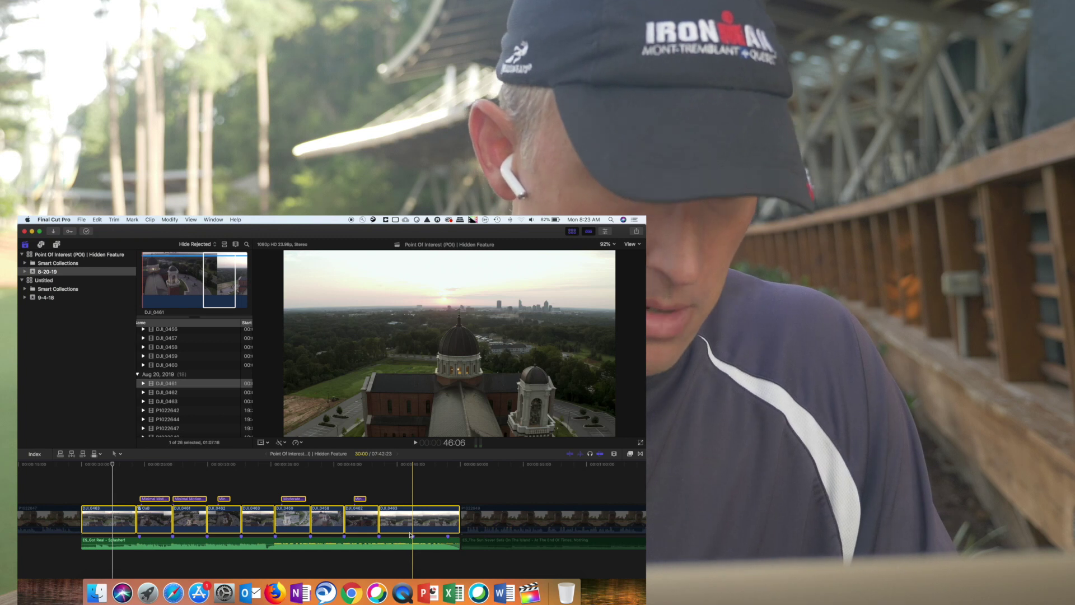
Show the retime speed bars and play the sequence: DJI_0461 at 2000%, DJI_0462 at 410%.
key("super+r")
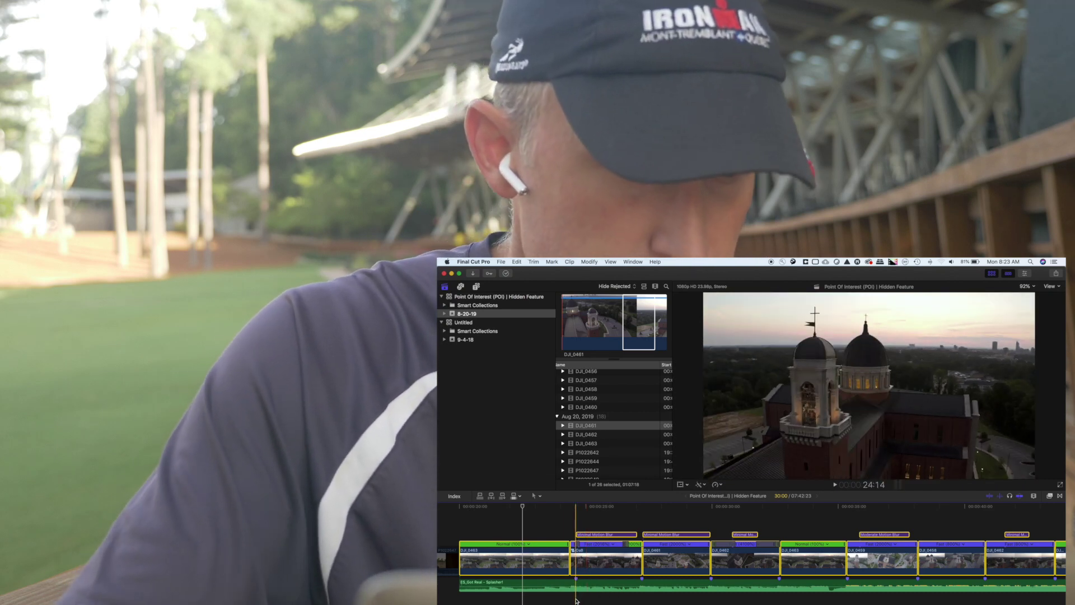
left_click(550, 602)
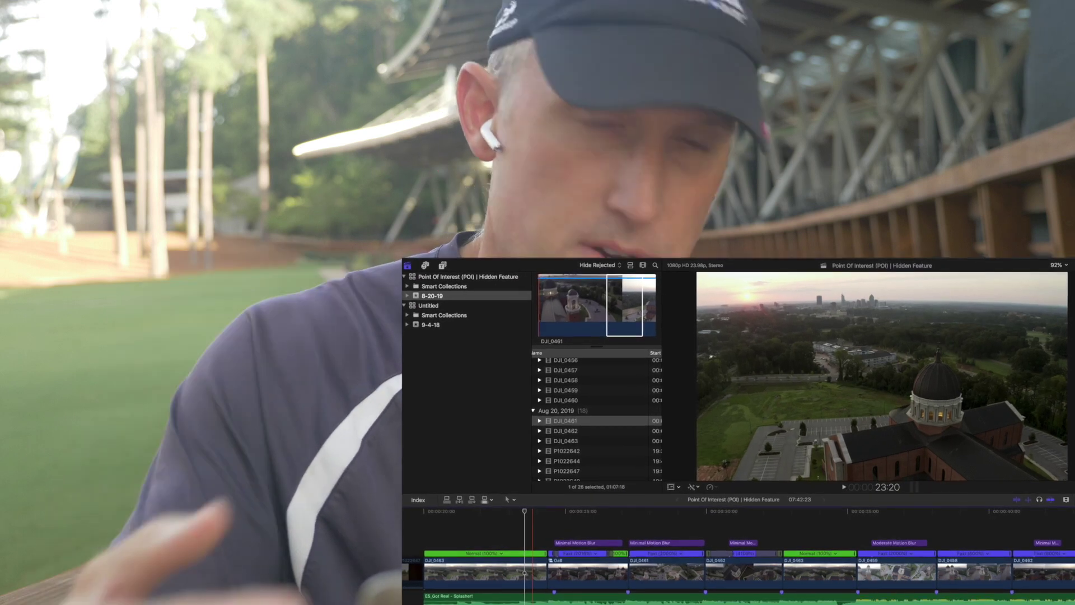
key("space")
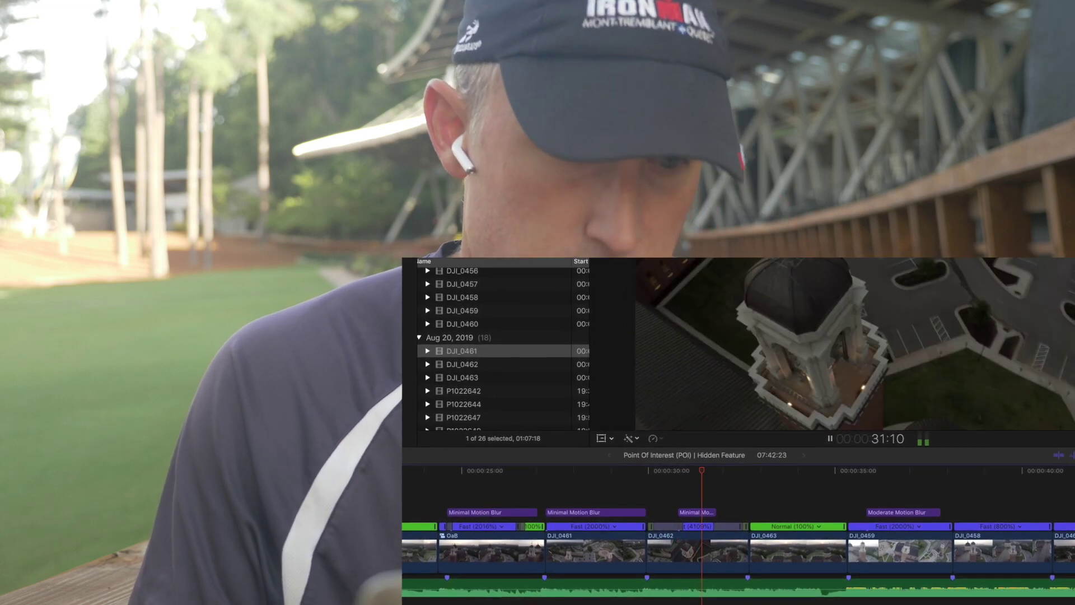
key("space")
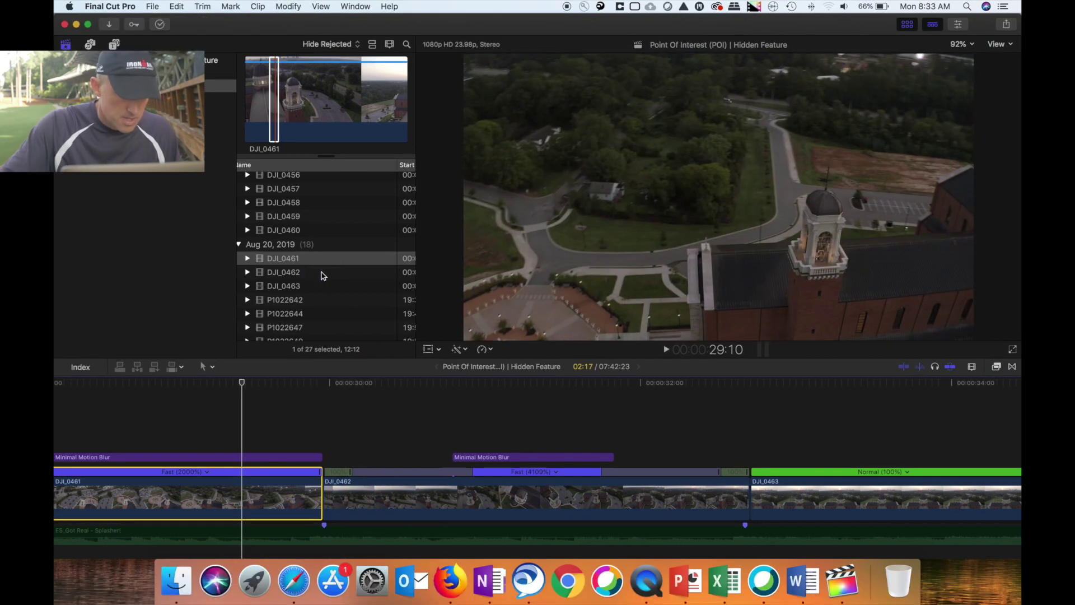
Mark an in point in DJI_0462 and connect that range above the storyline's DJI_0462.
left_click(308, 306)
left_click(331, 90)
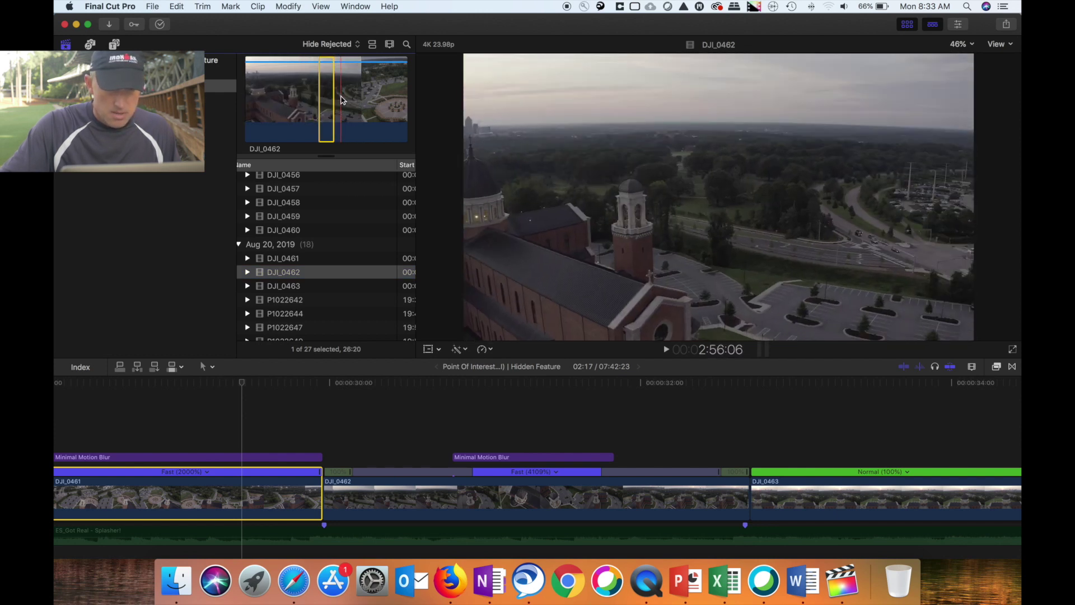
key("i")
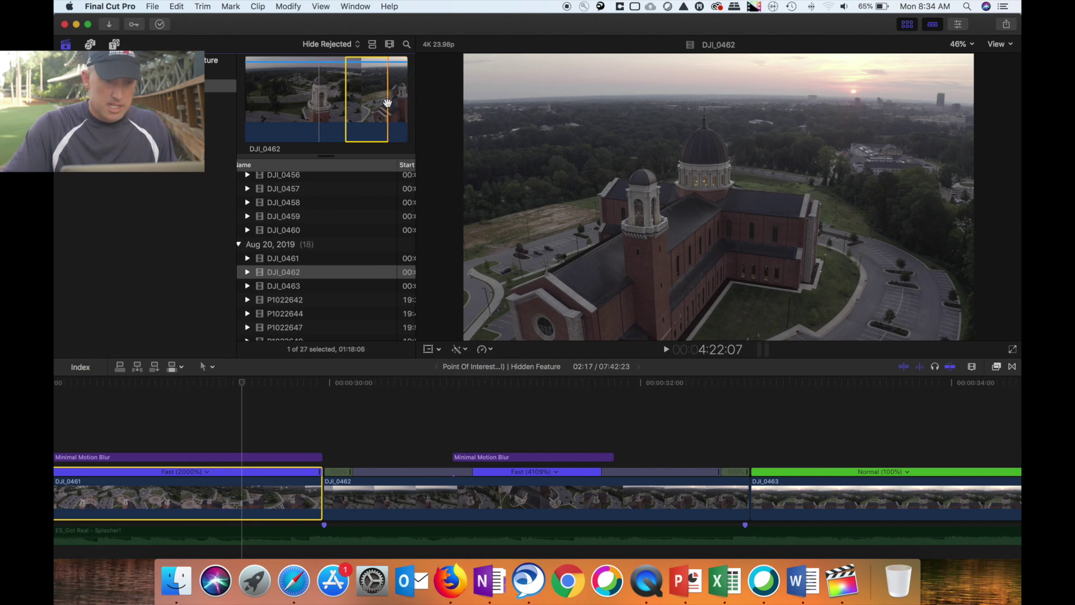
left_click(369, 103)
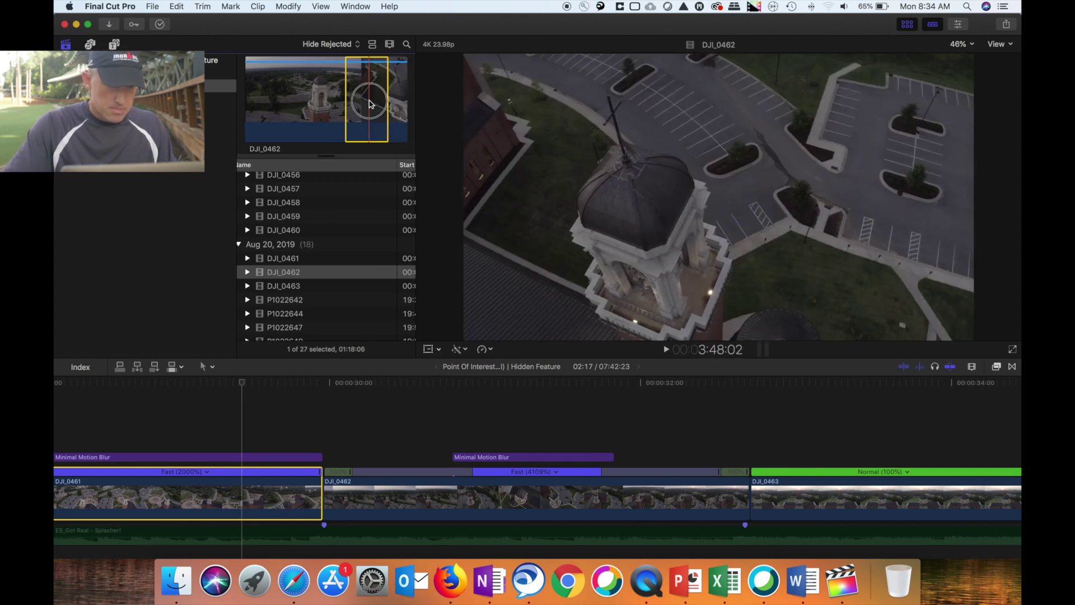
left_click_drag(362, 310, 328, 421)
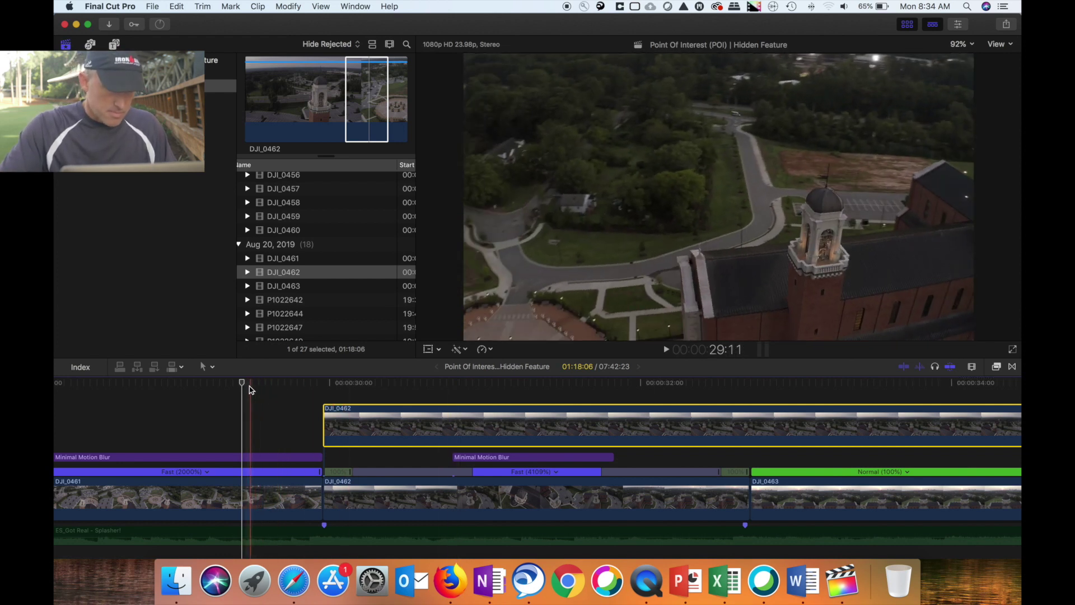
Blade the connected DJI_0462's speed near its end and drag that section to Fast (411%).
left_click_drag(242, 383, 439, 413)
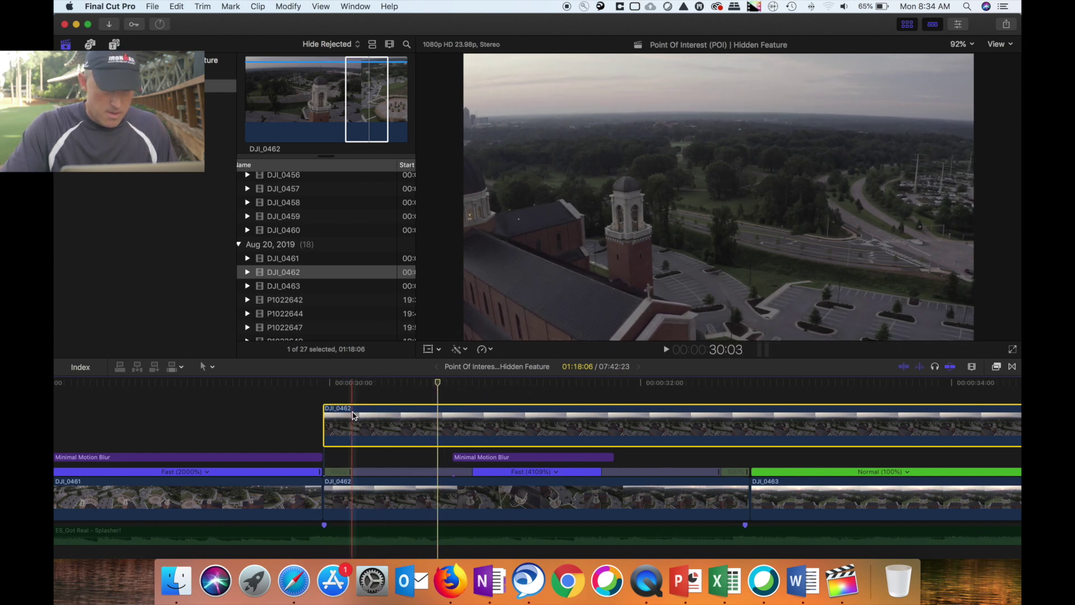
scroll(336, 414, "right", 6)
left_click_drag(252, 384, 282, 398)
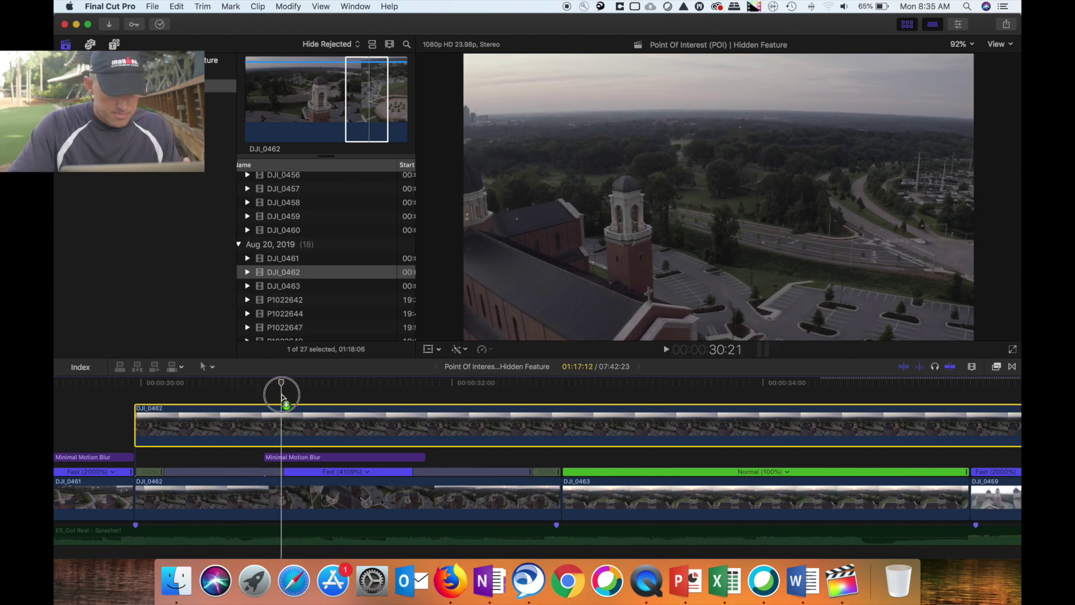
key("super+minus")
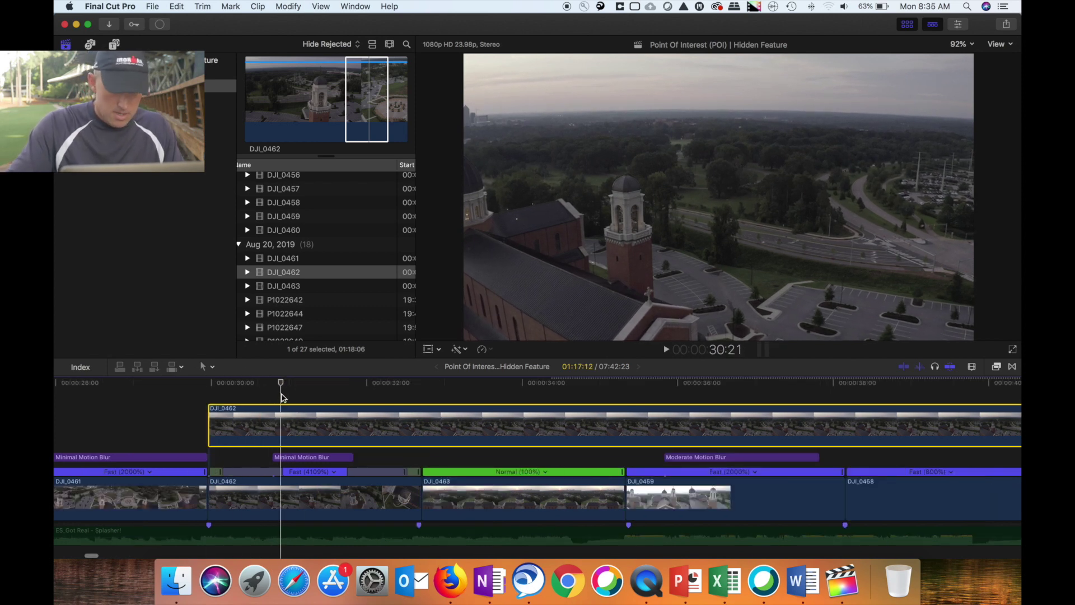
key("super+minus")
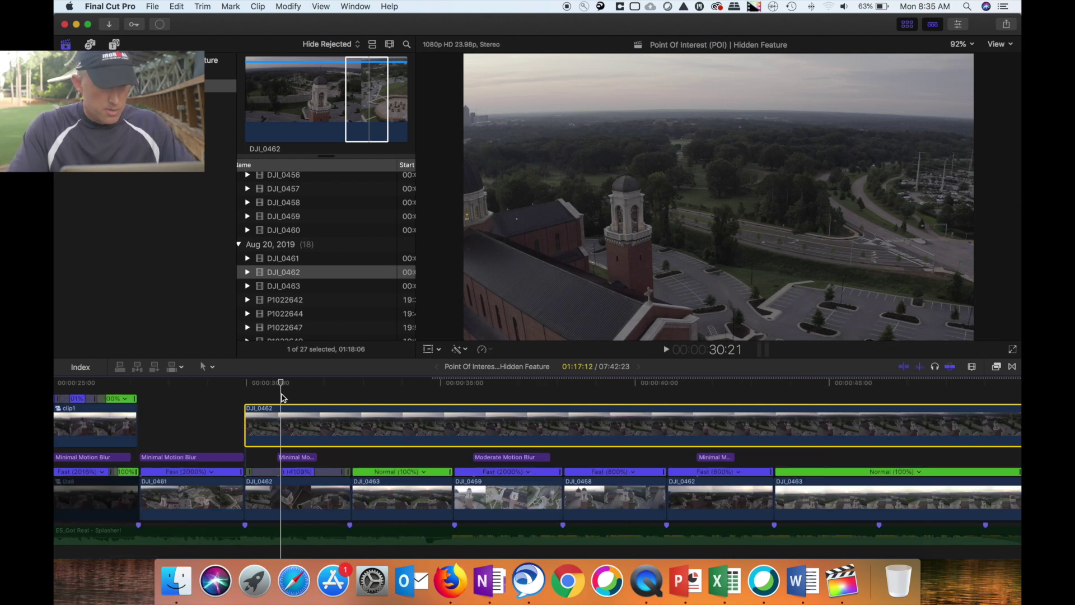
key("super+r")
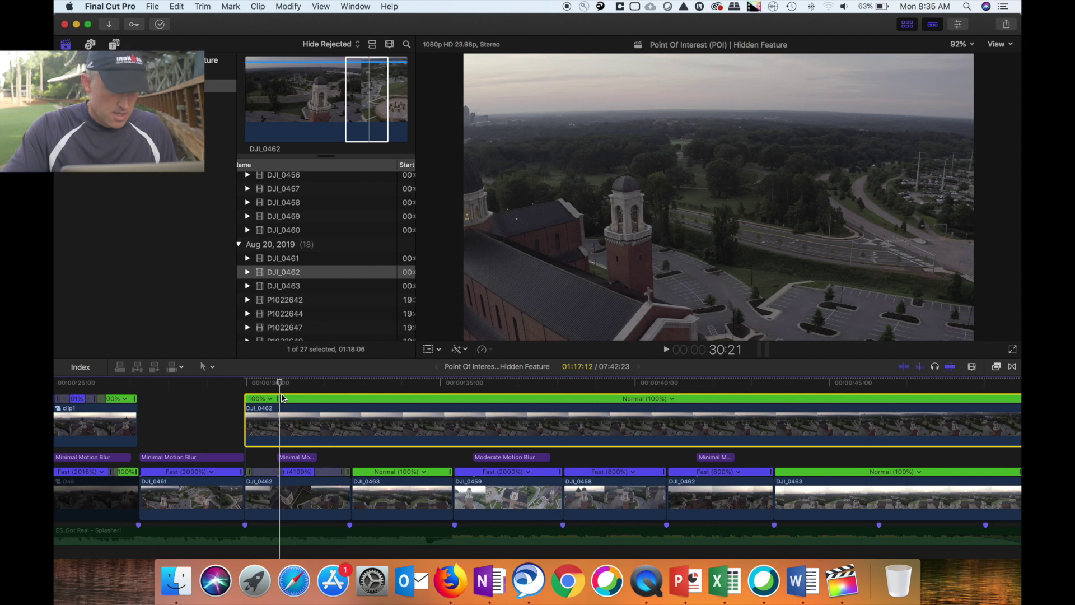
key("super+minus")
key("super+minus")
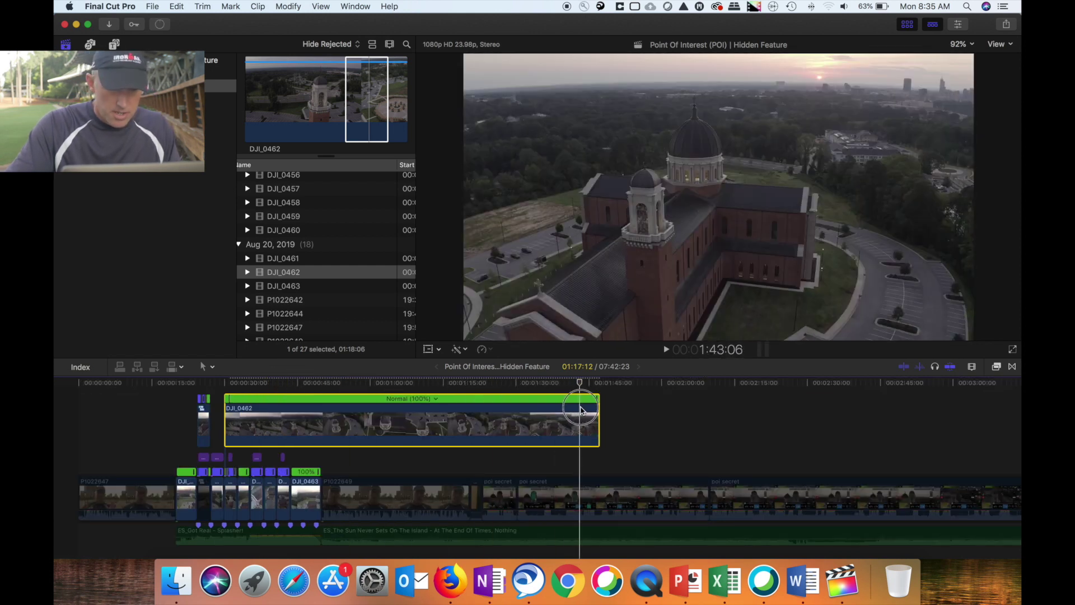
left_click_drag(585, 410, 592, 410)
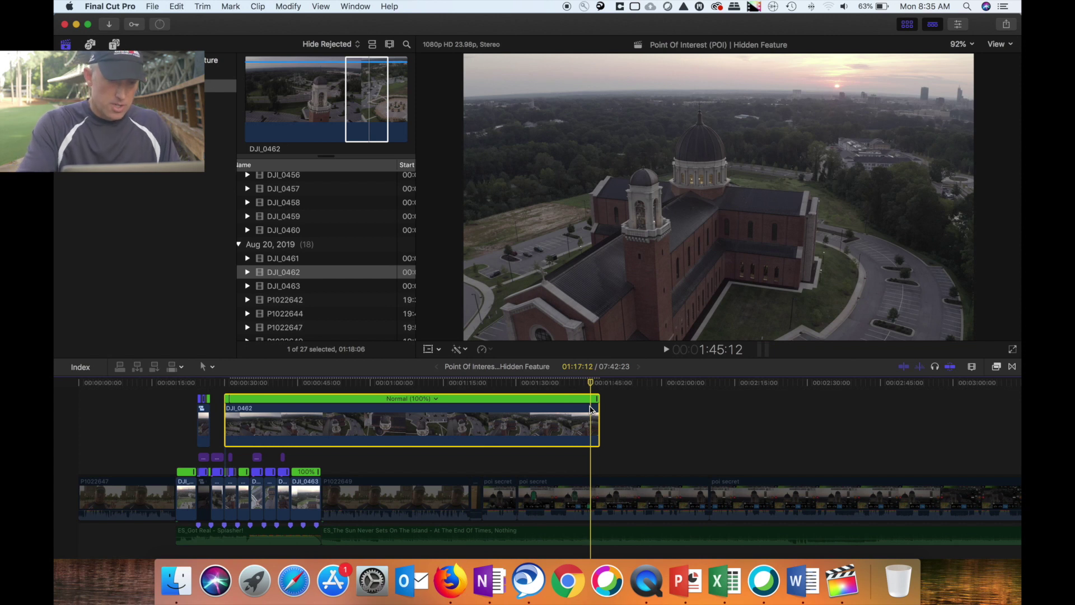
key("shift+b")
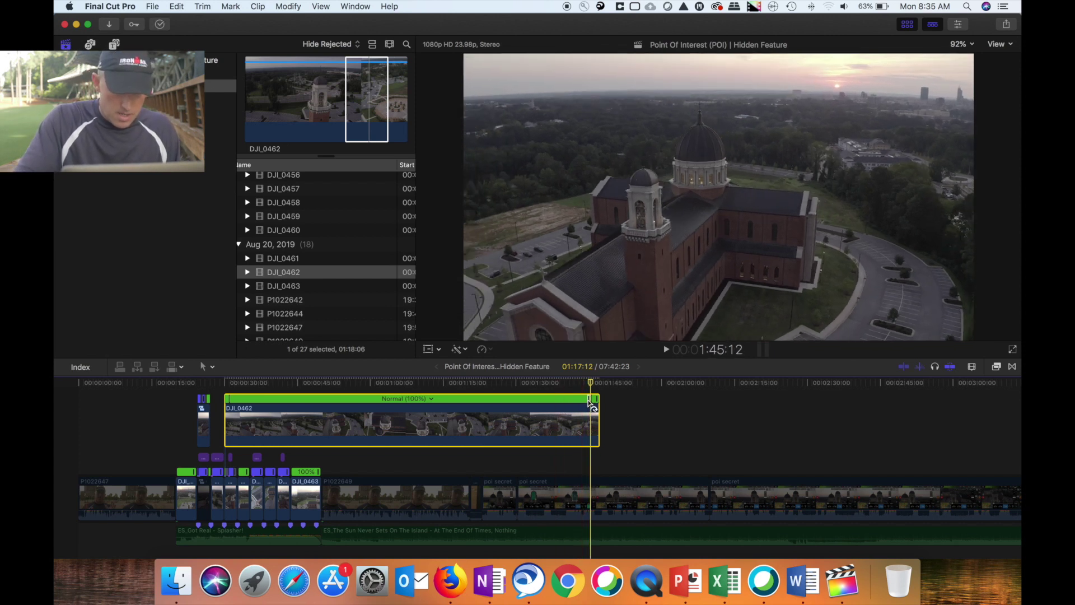
left_click_drag(588, 403, 244, 401)
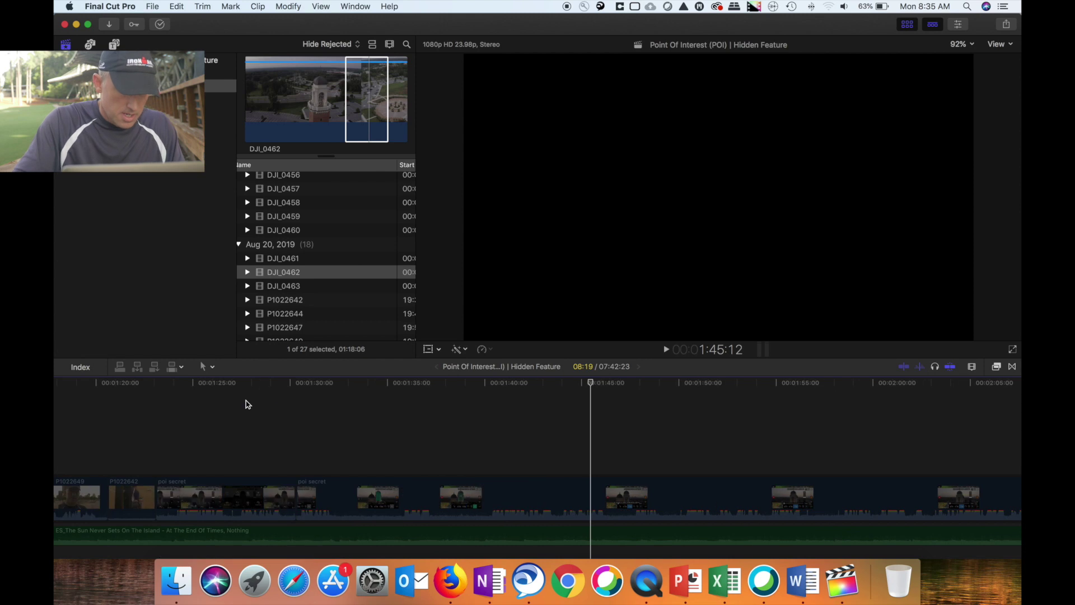
Raise the connected DJI_0462's speed to Fast (1410%) with its retime handle.
key("super+equal")
key("super+equal")
scroll(336, 423, "left", 10)
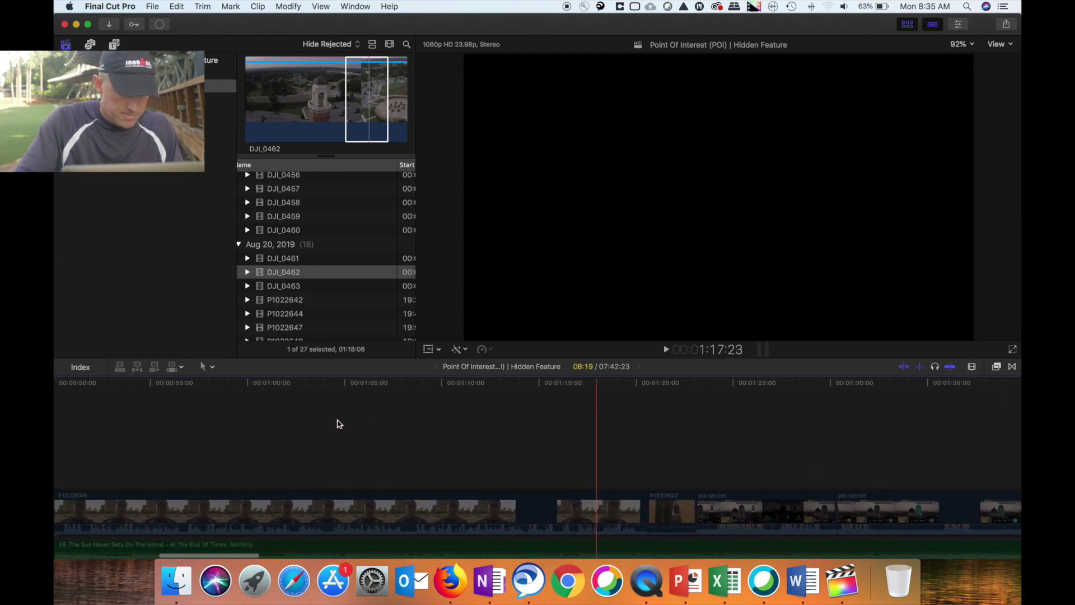
scroll(338, 421, "left", 6)
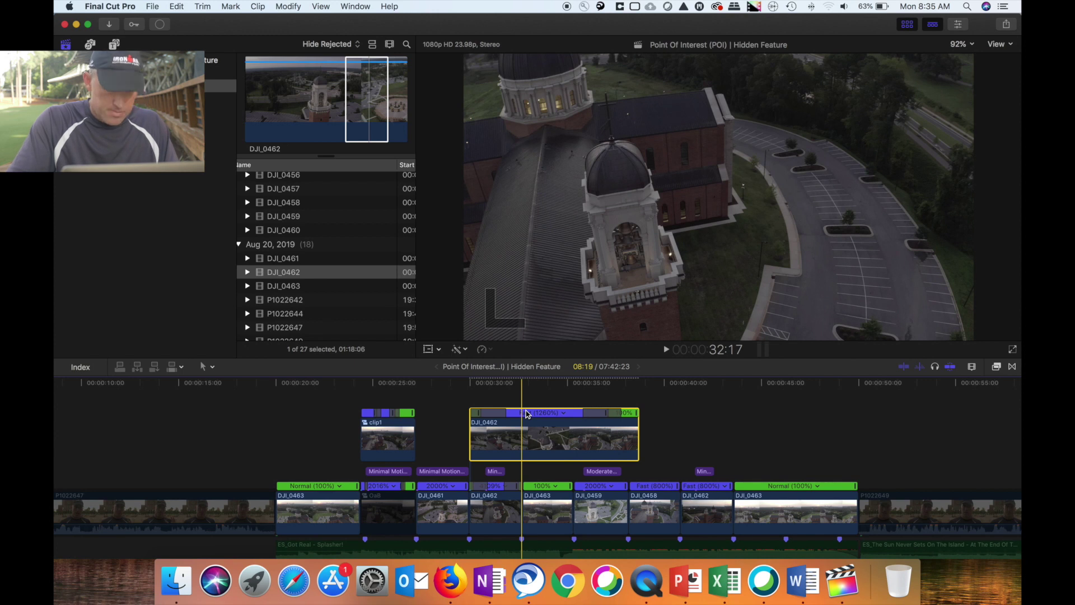
left_click_drag(607, 414, 529, 417)
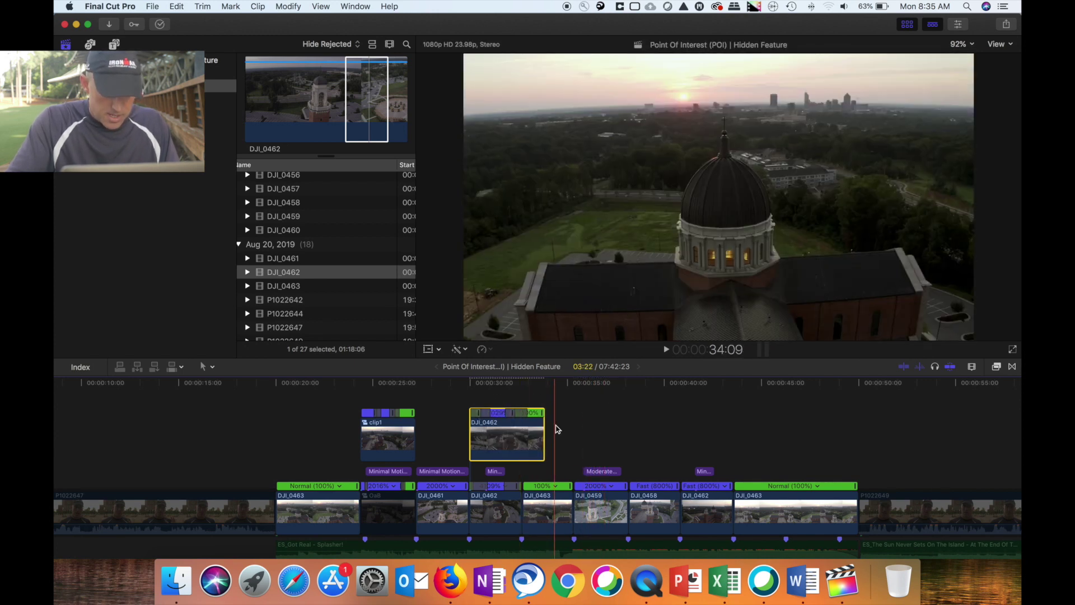
left_click(524, 402)
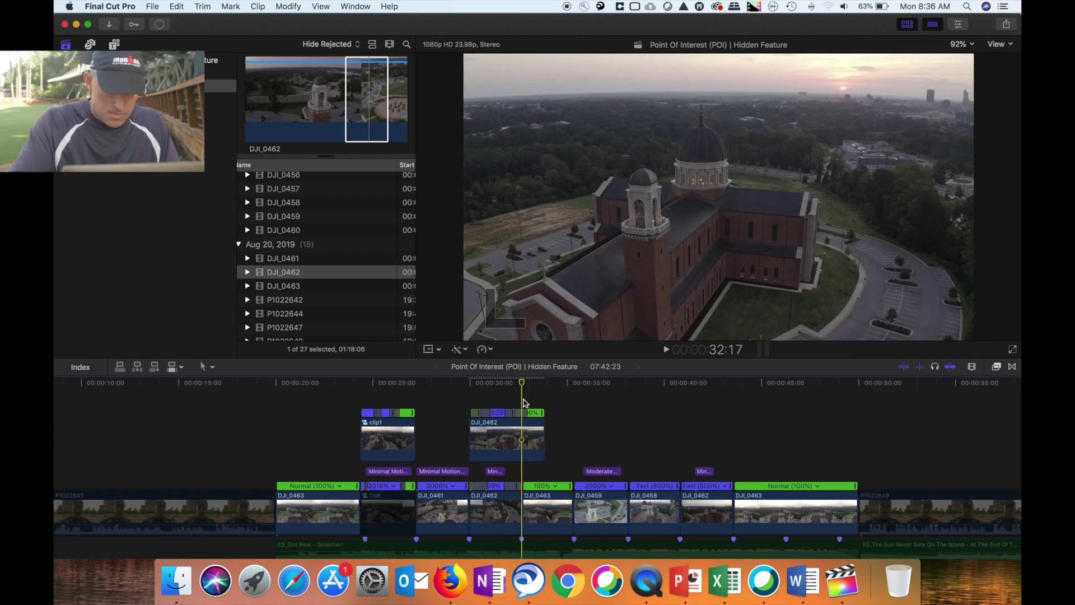
Shorten its retimed sections further and trim its end 11 frames to meet DJI_0463.
key("super+equal")
key("super+equal")
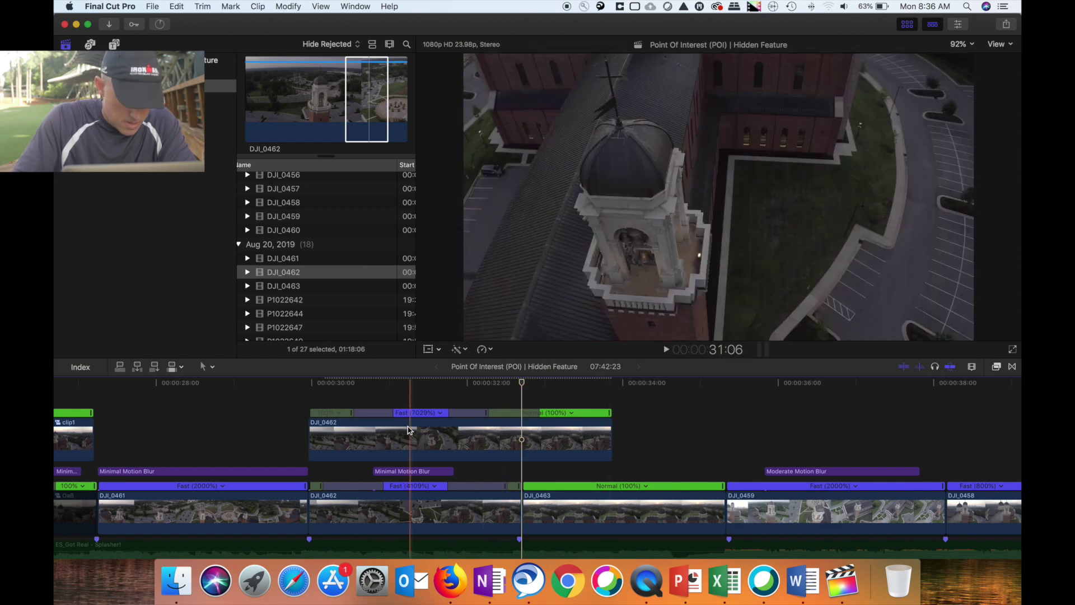
left_click_drag(352, 413, 327, 418)
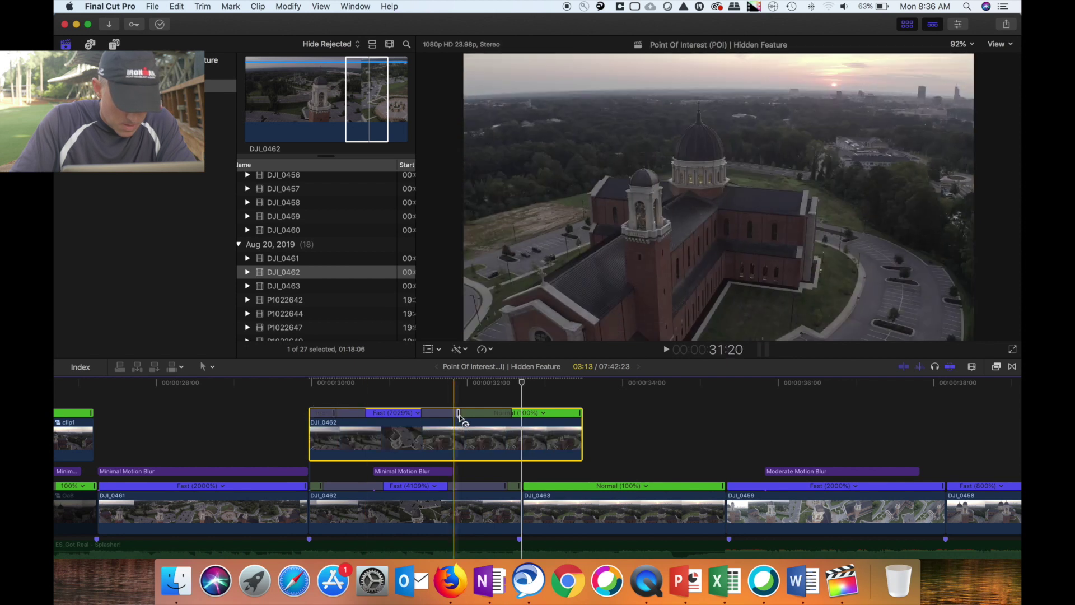
left_click_drag(459, 417, 396, 413)
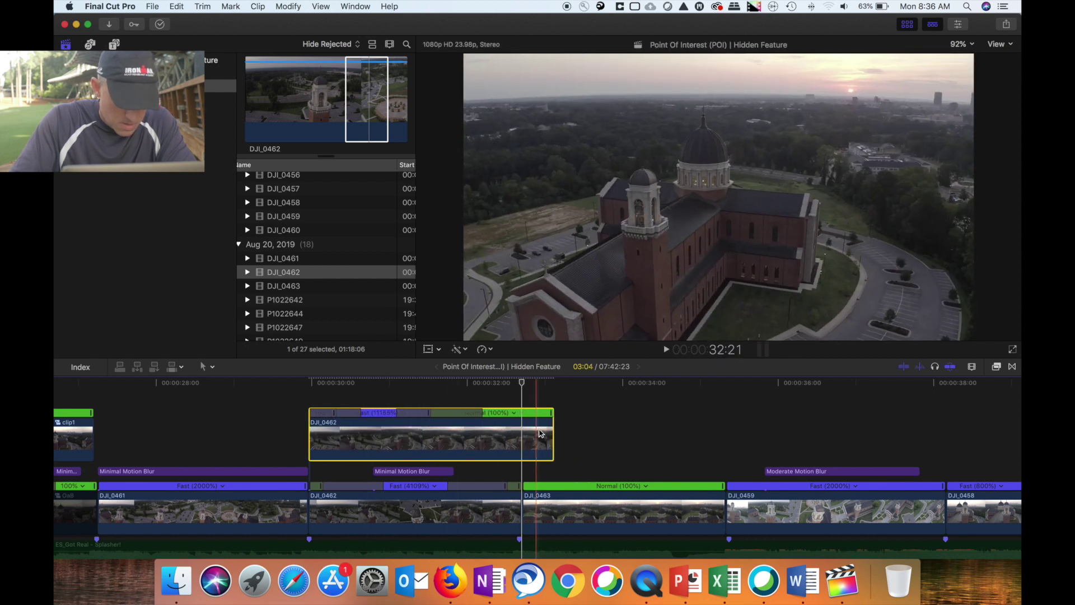
left_click_drag(553, 432, 520, 435)
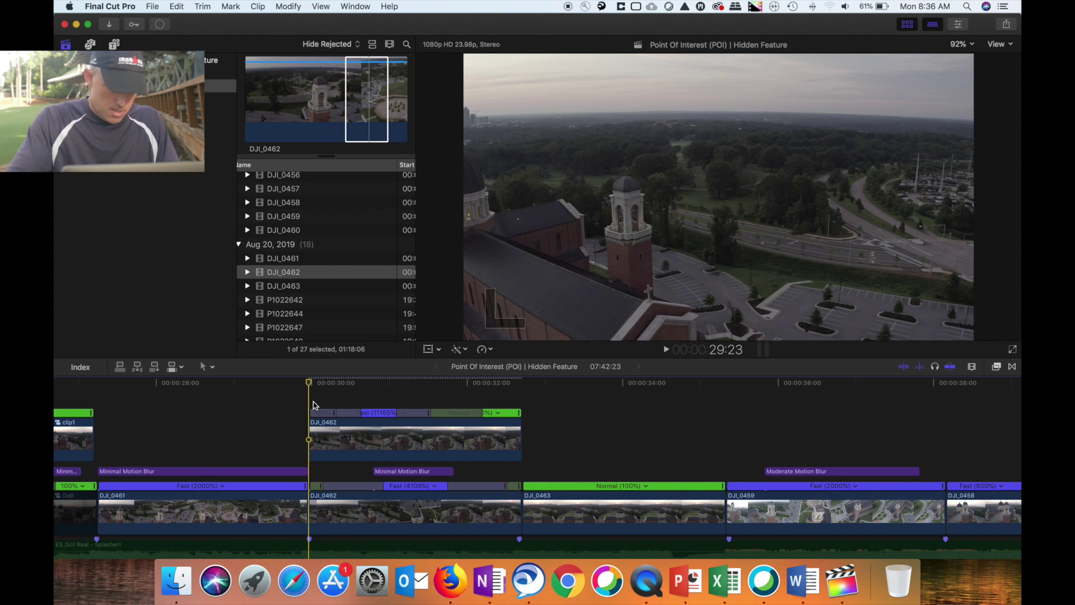
Disable the storyline DJI_0462 with V, review playback, then select the connected copy and show Effects.
left_click(355, 515)
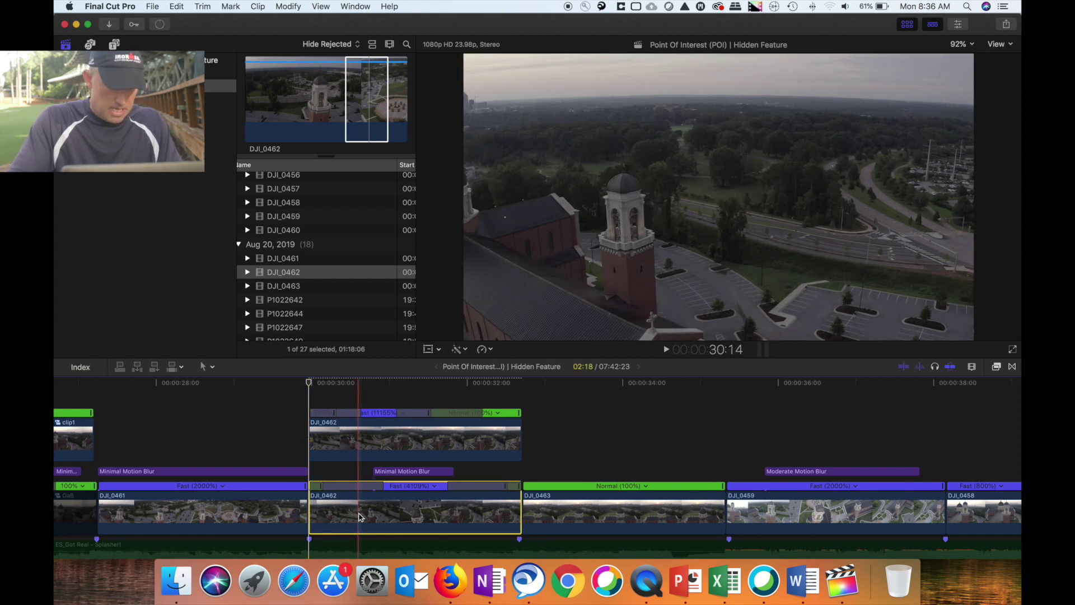
key("v")
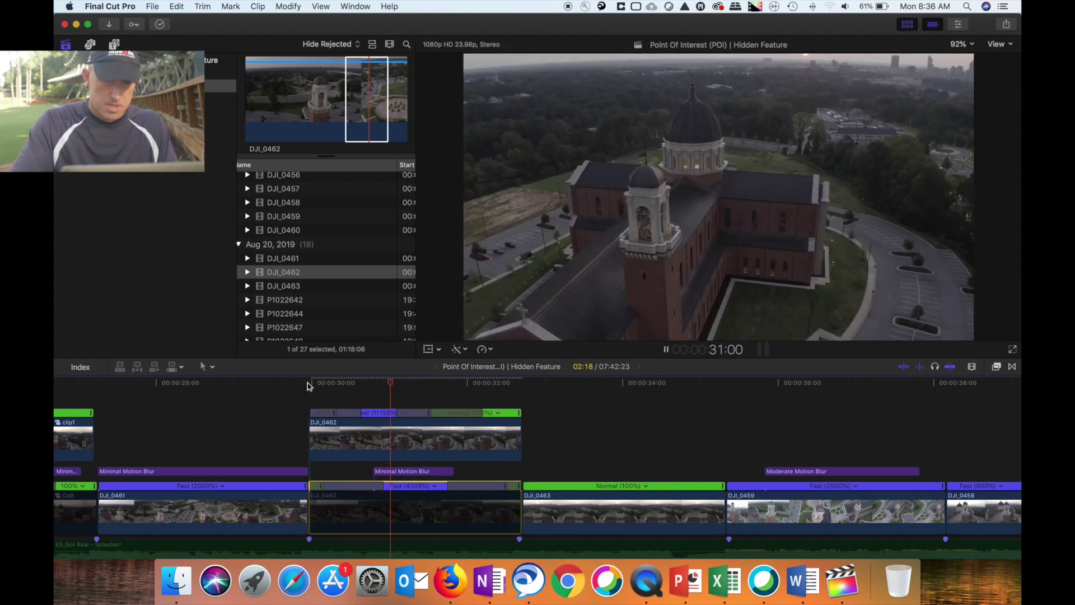
key("space")
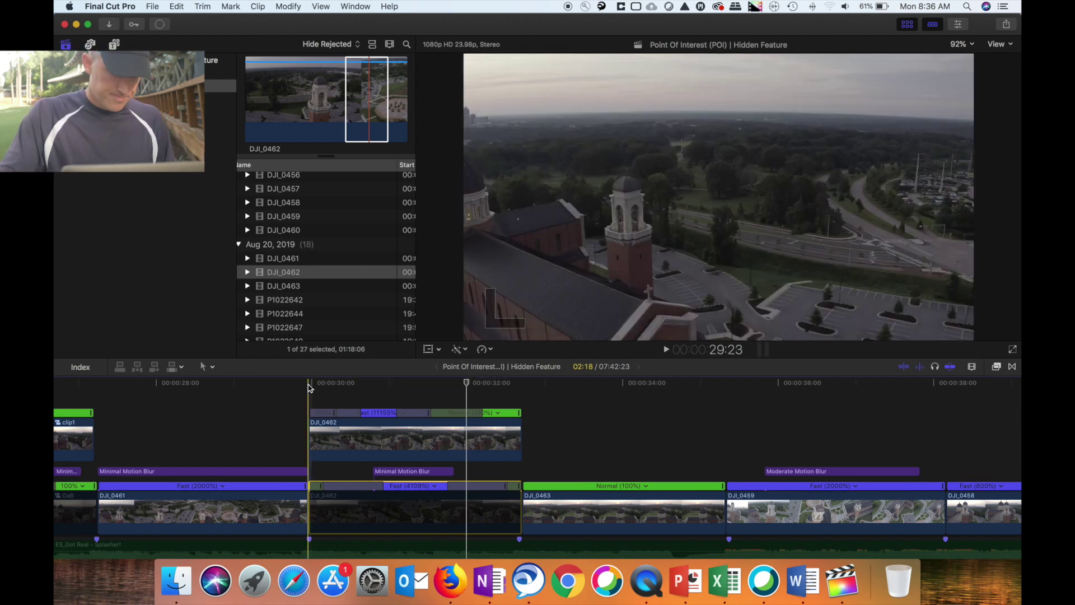
left_click(325, 437)
left_click(997, 367)
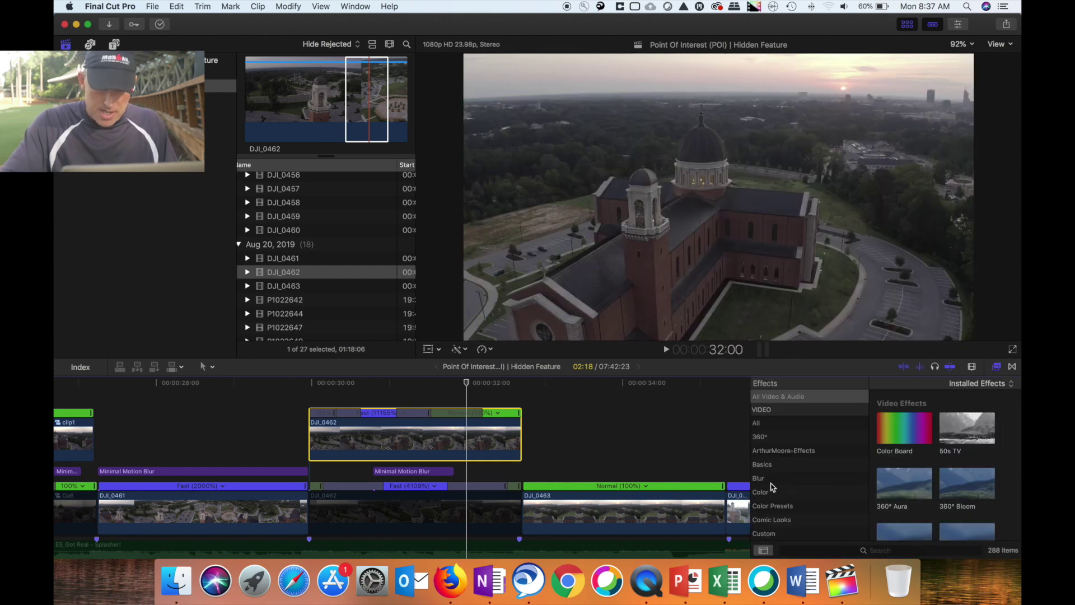
Find Minimal motion blur 2 in the RN Titles collection and drag it toward the connected clip.
left_click(773, 480)
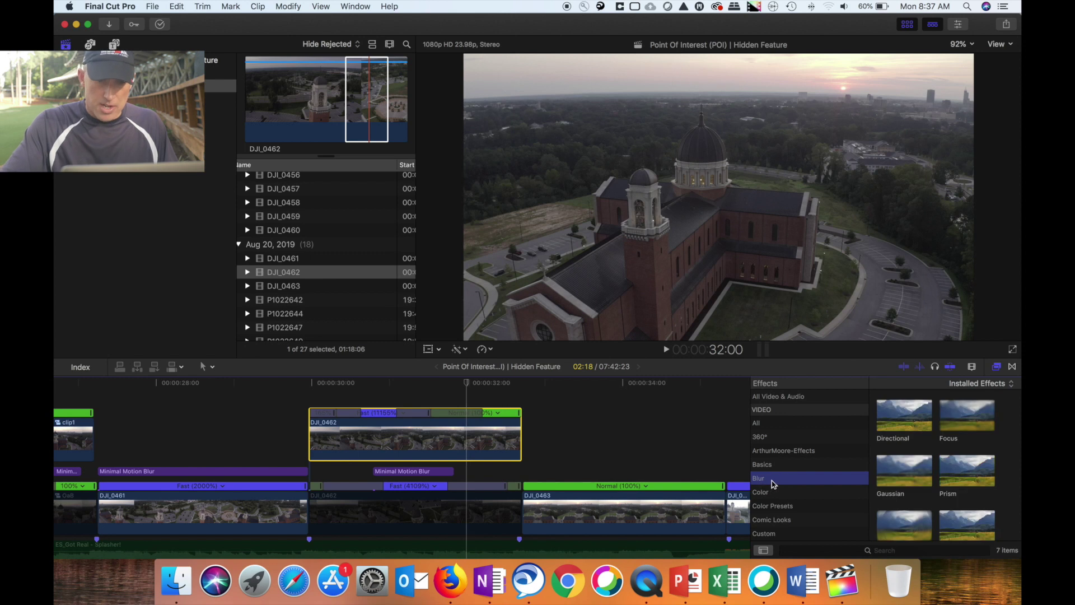
scroll(414, 403, "left", 1)
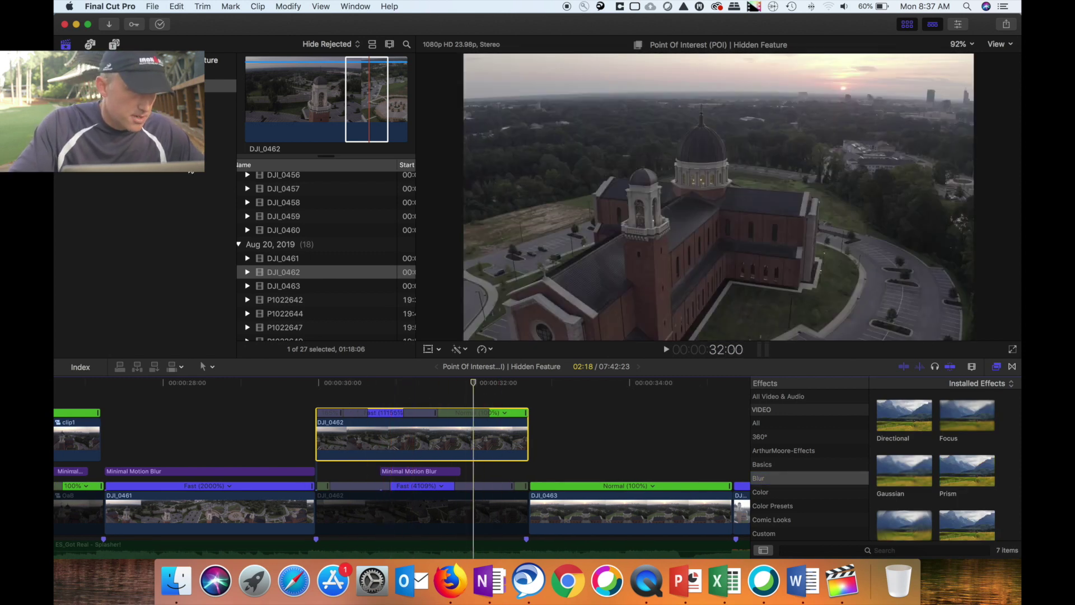
left_click(114, 45)
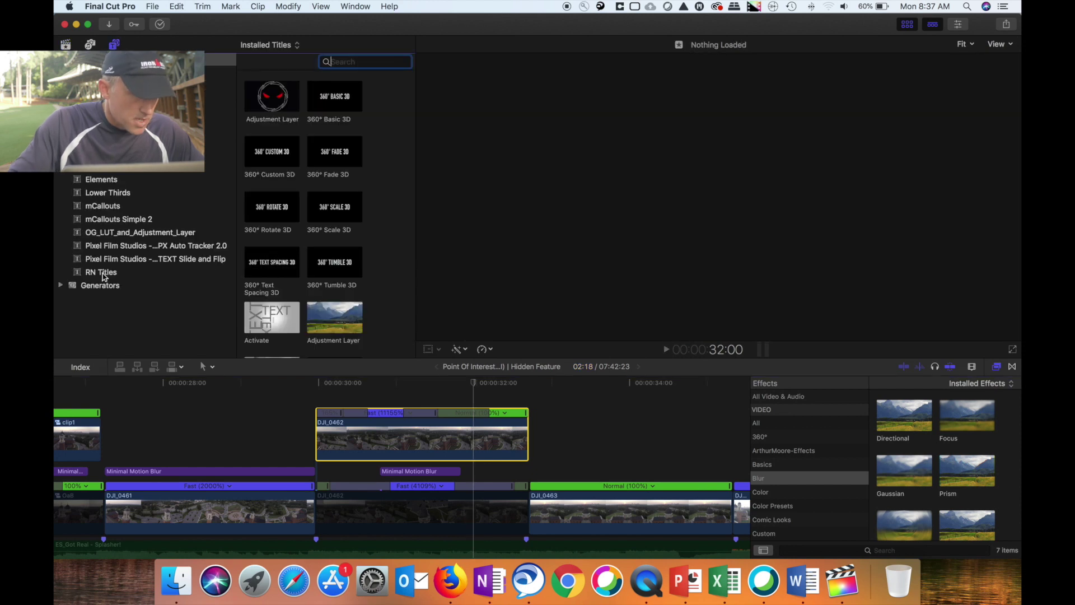
left_click(102, 273)
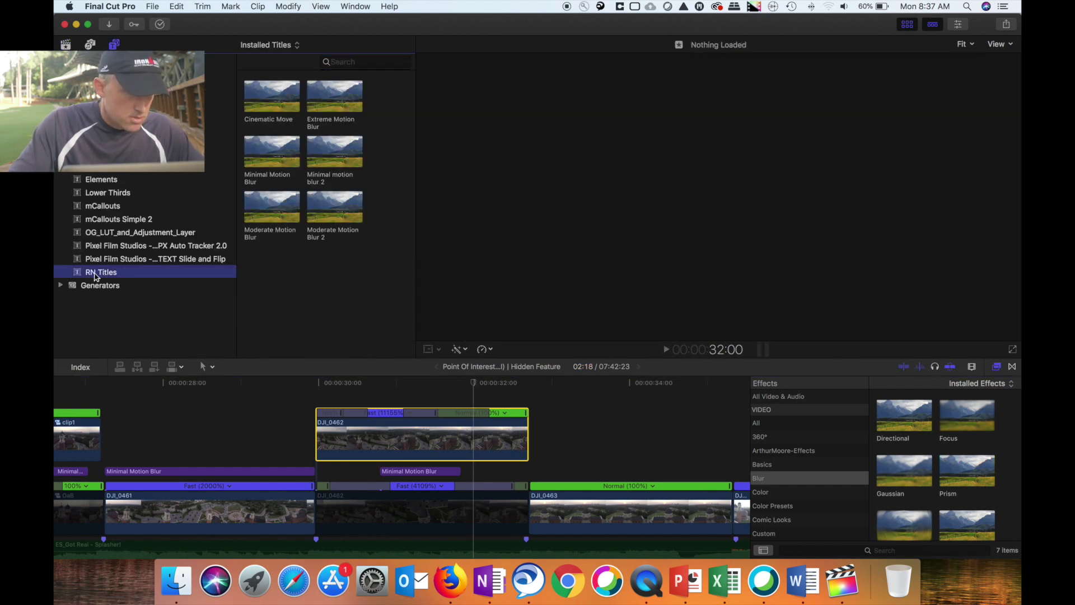
left_click(118, 443)
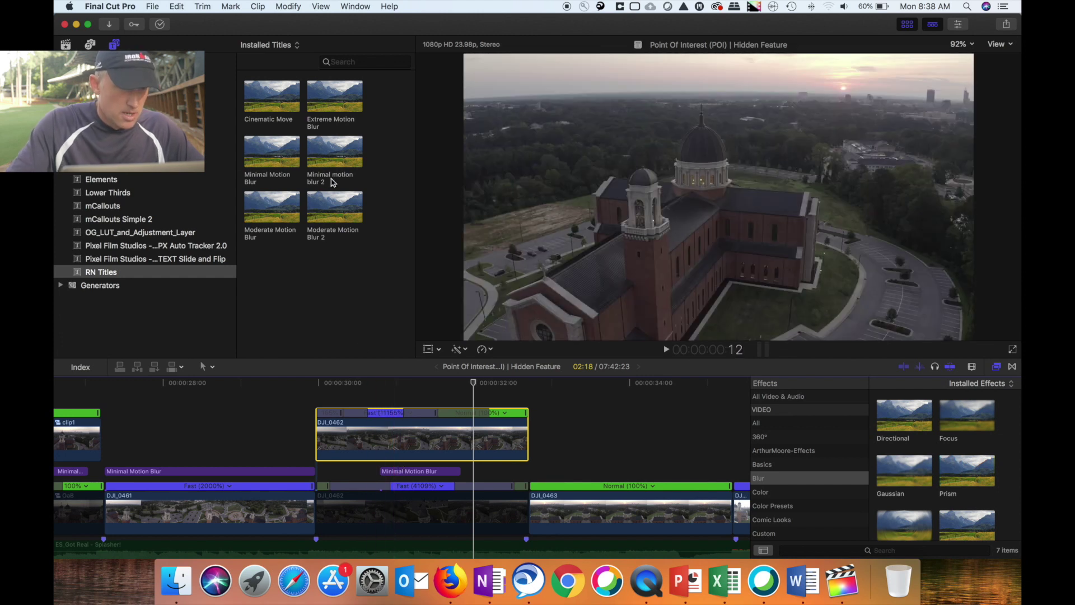
left_click(332, 156)
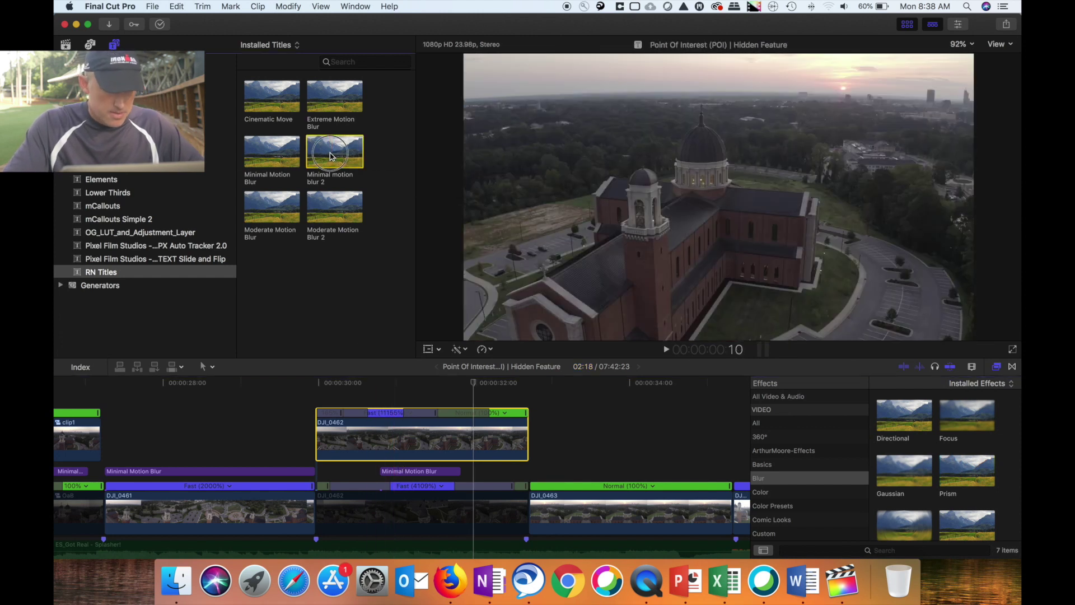
left_click_drag(336, 180, 384, 396)
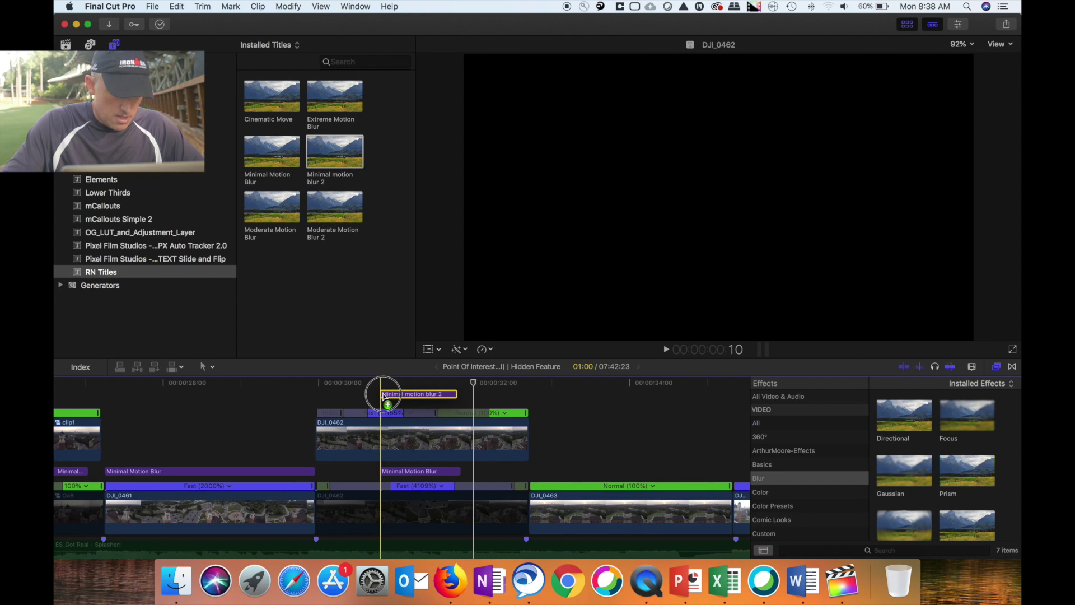
Drop Minimal motion blur 2 above the connected DJI_0462 and play it back from the clip start.
left_click_drag(377, 398, 378, 398)
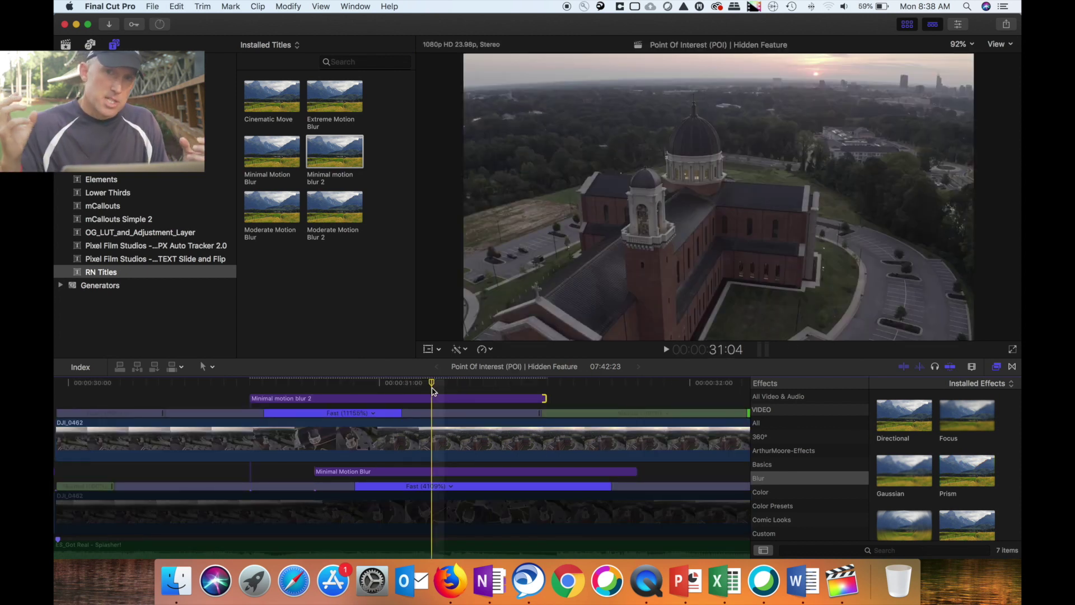
scroll(432, 390, "left", 1)
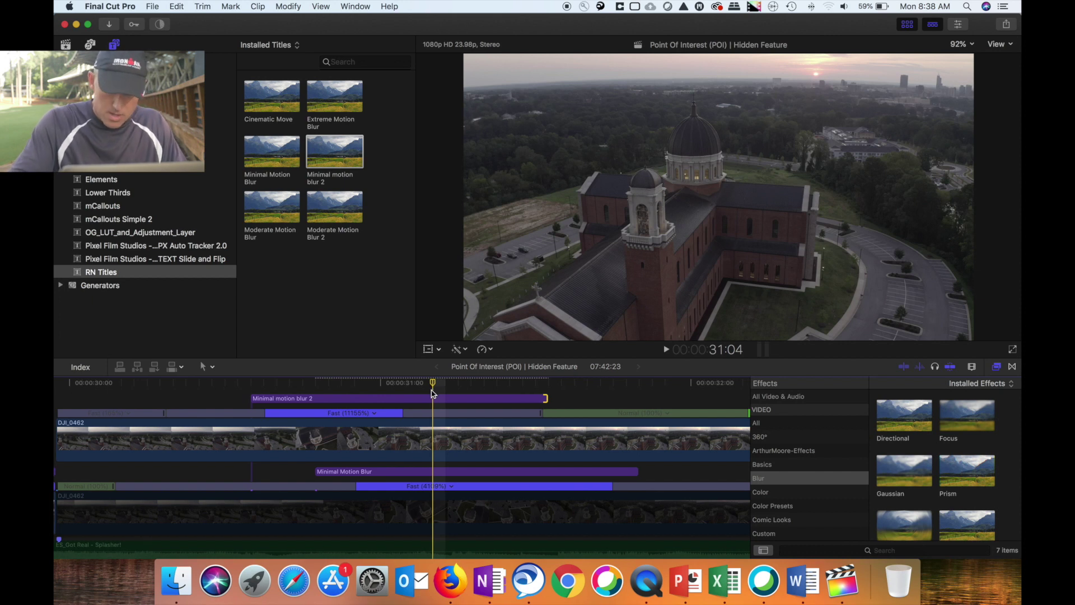
key("super+minus")
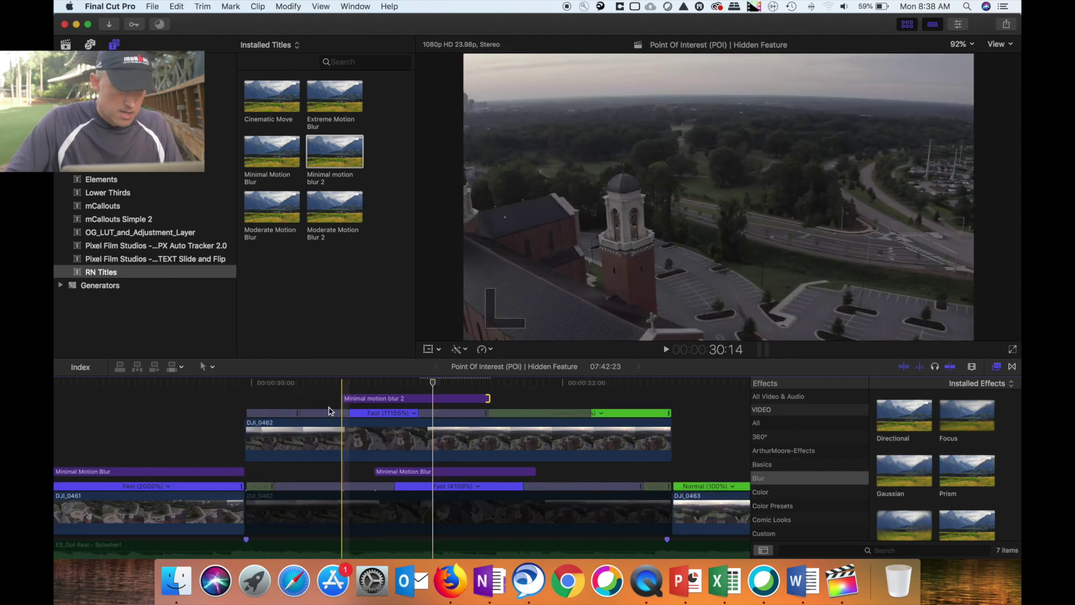
left_click(249, 403)
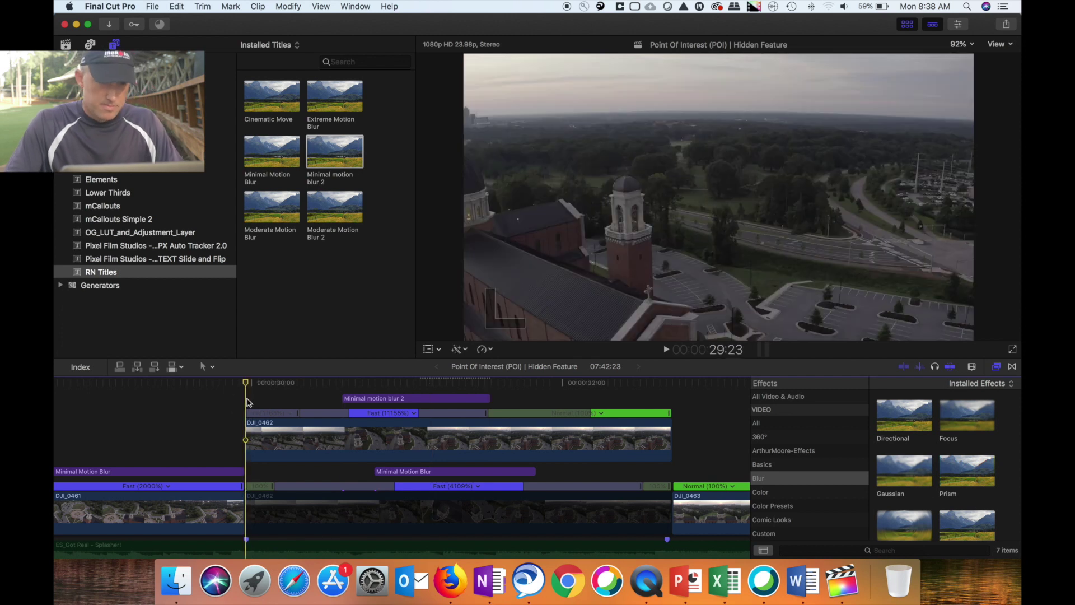
key("space")
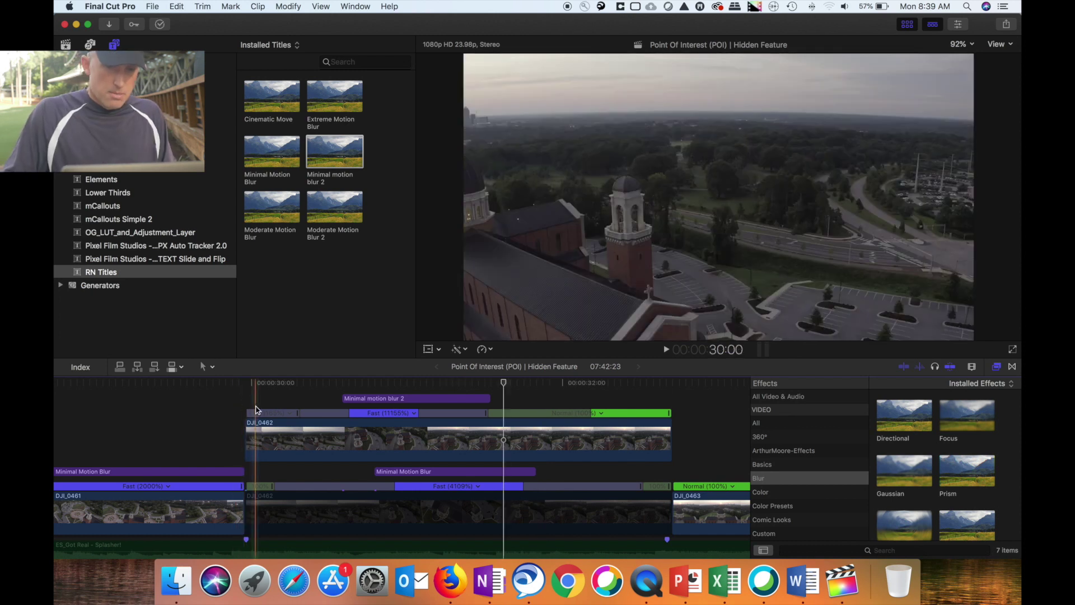
key("super+minus")
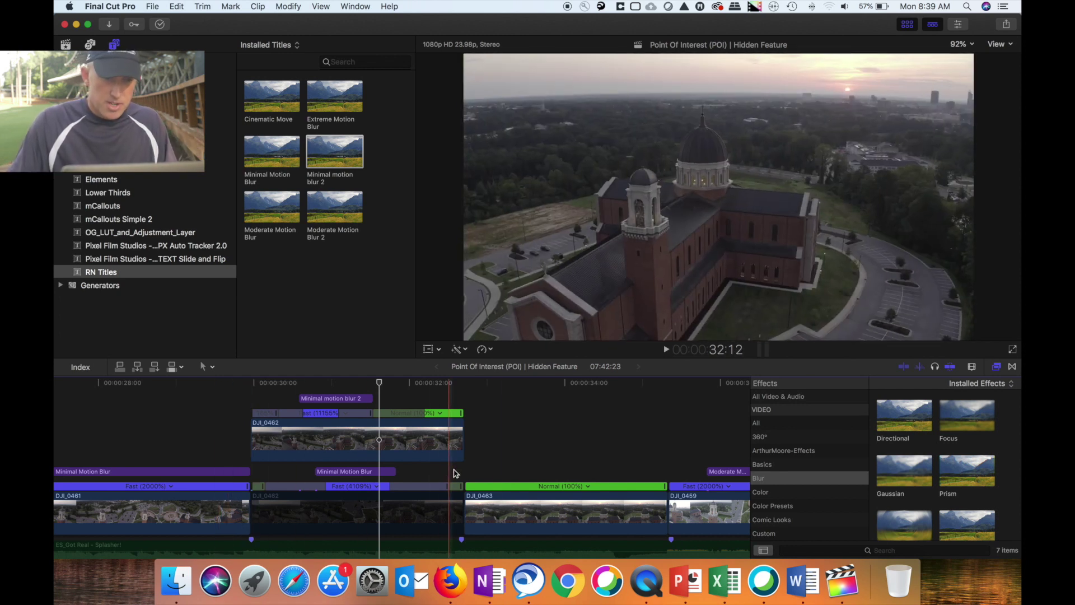
scroll(553, 489, "right", 10)
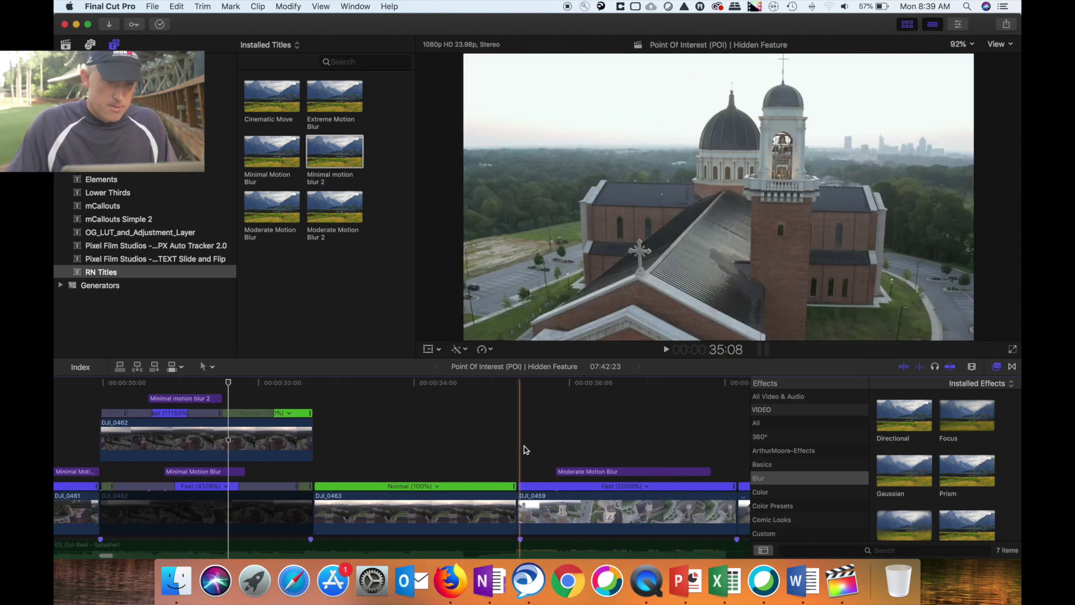